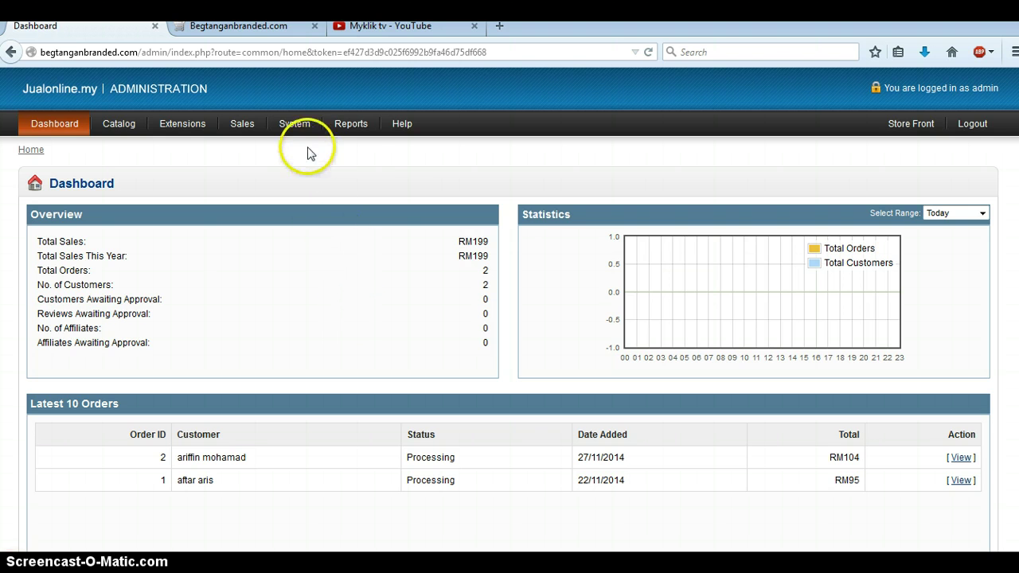
Open the default store Begtanganbranded.com for editing from the system settings
mouse_move(292, 128)
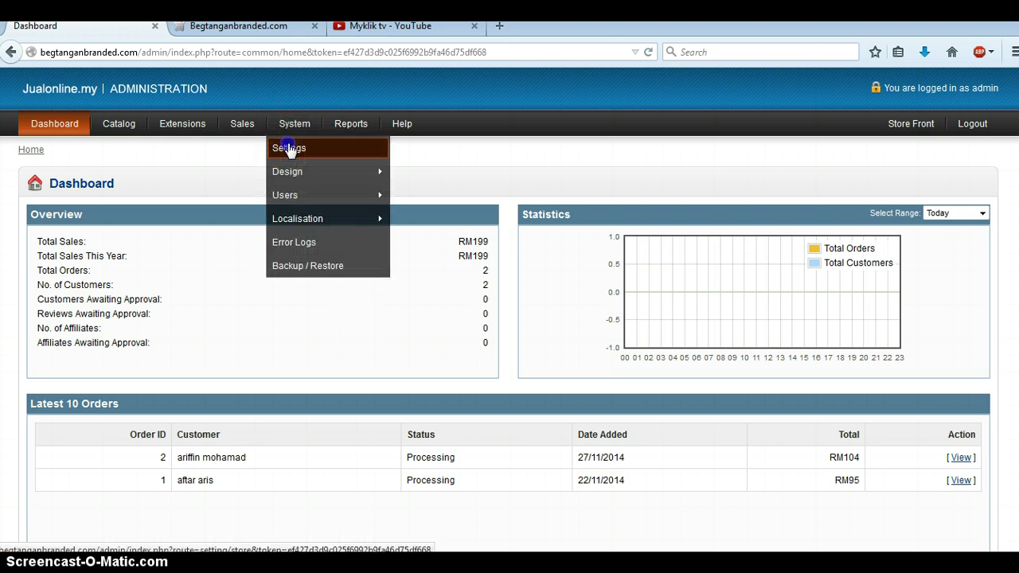
left_click(288, 150)
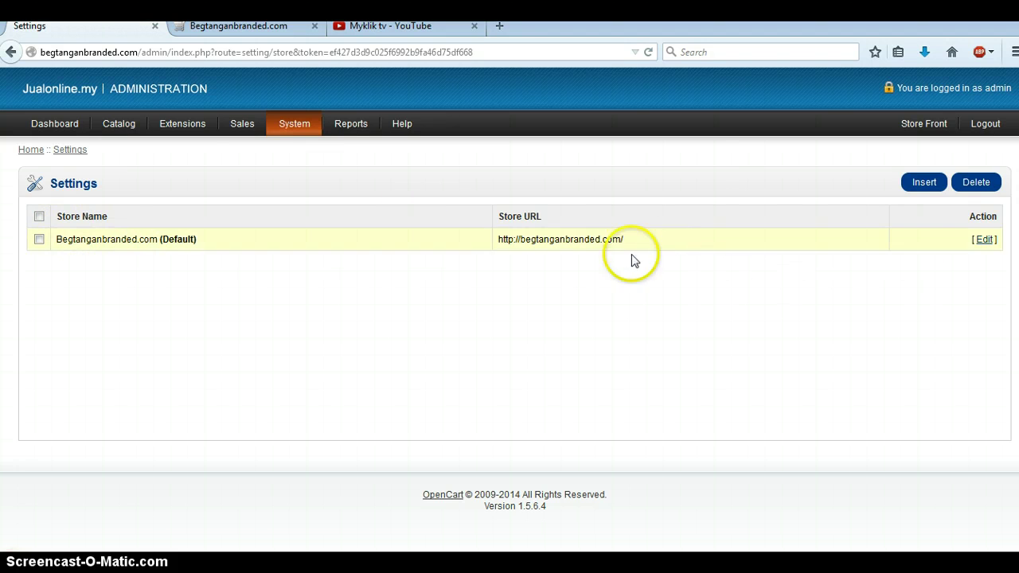
left_click(652, 241)
left_click_drag(651, 240, 496, 241)
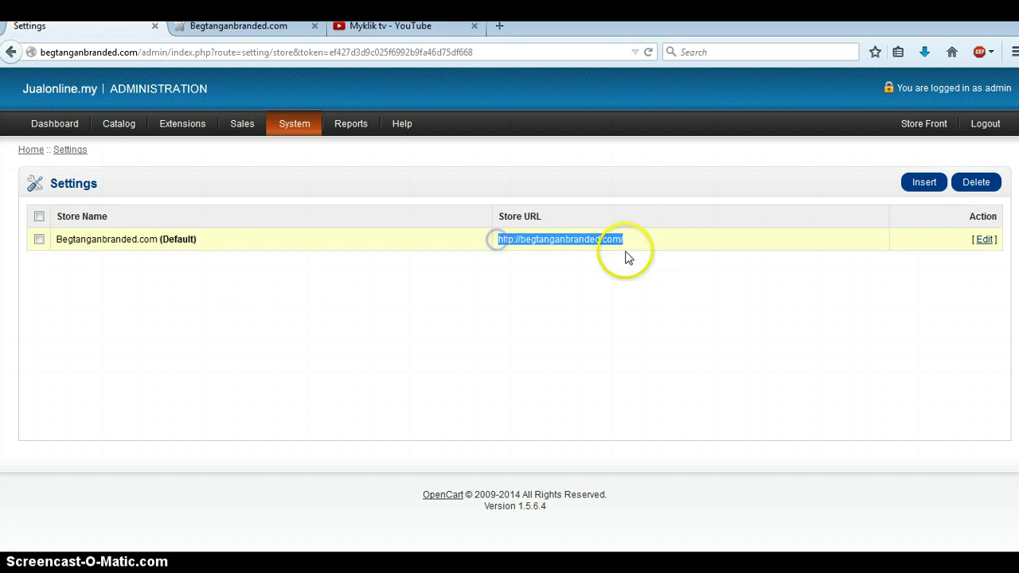
left_click(819, 295)
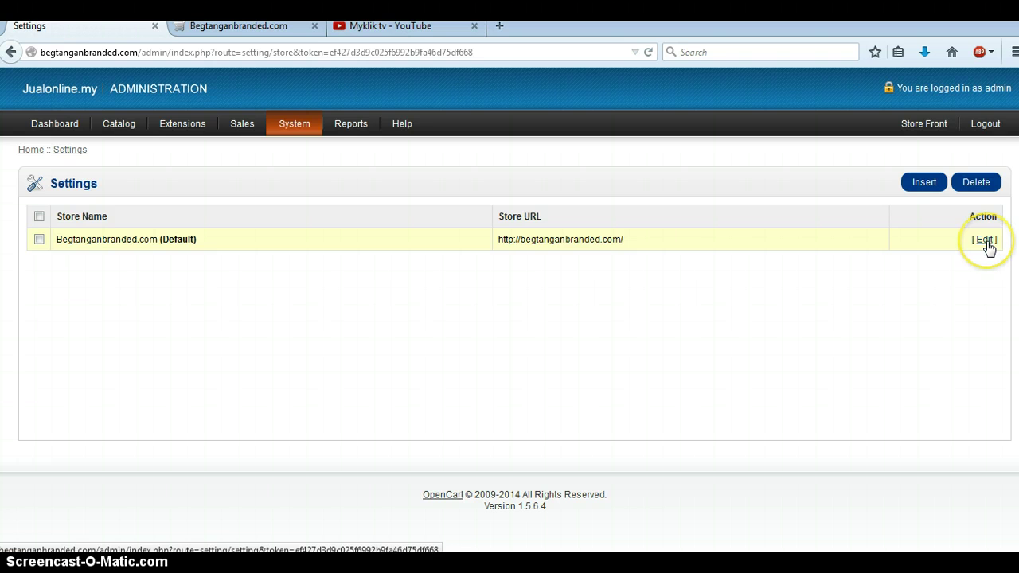
left_click(985, 241)
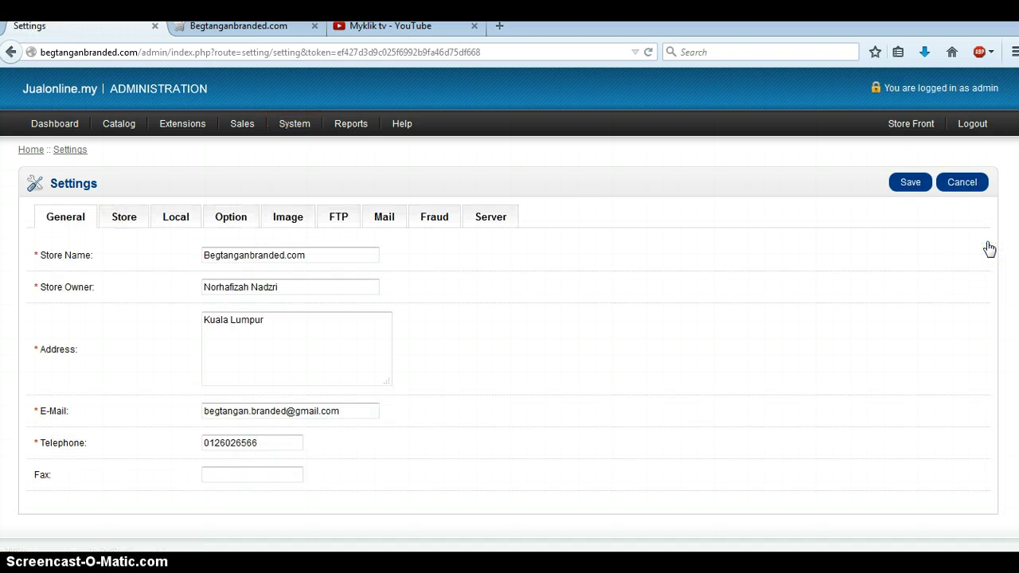
Review the general store details: store name, owner, address, e-mail and telephone
left_click(332, 289)
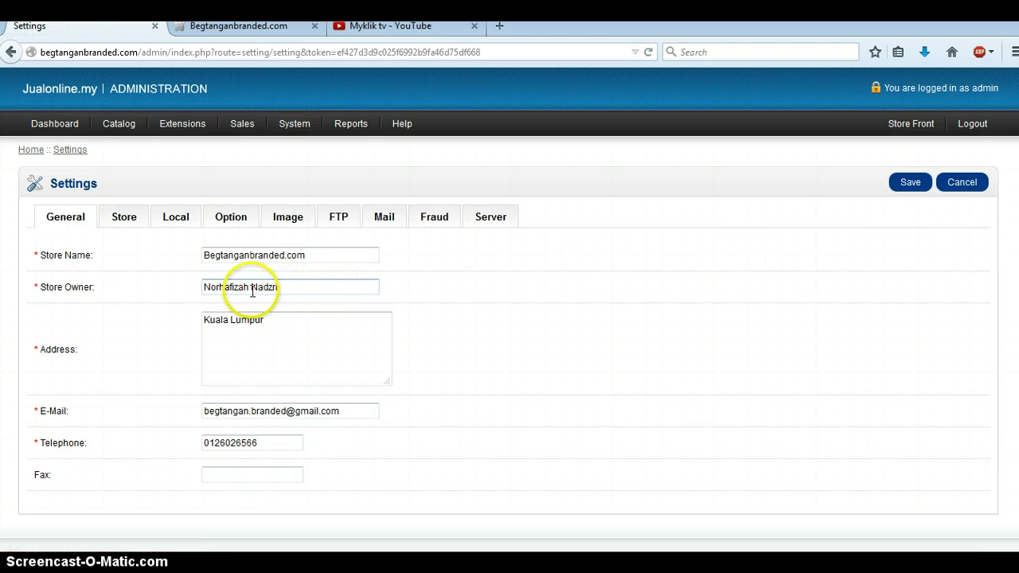
scroll(109, 266, "down", 2)
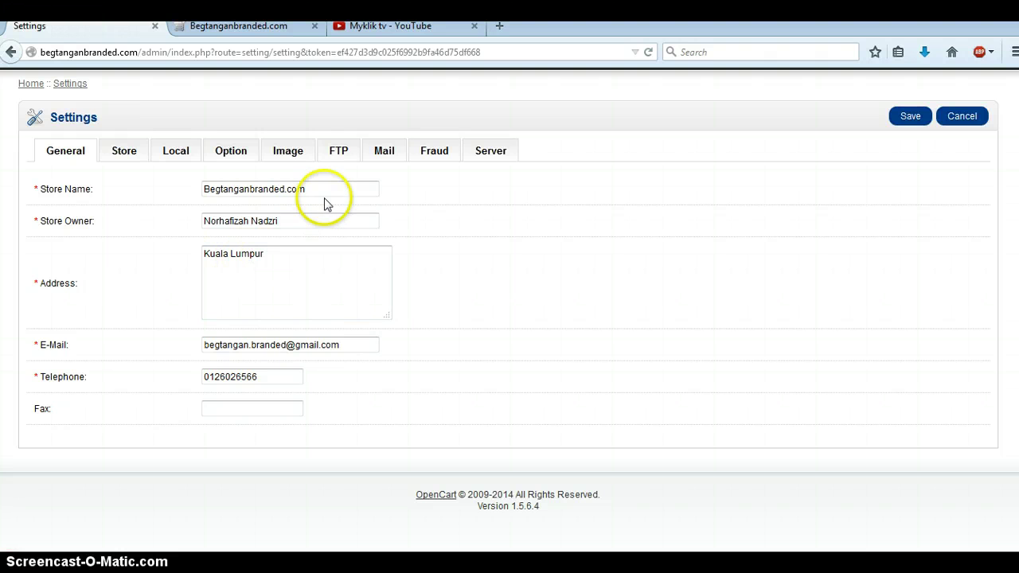
left_click_drag(343, 191, 173, 197)
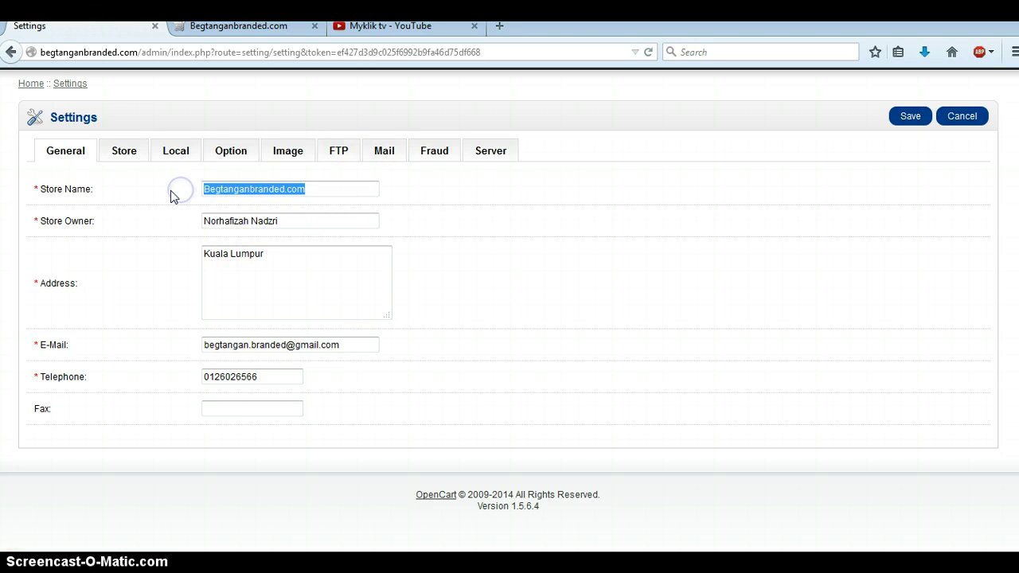
triple_click(258, 225)
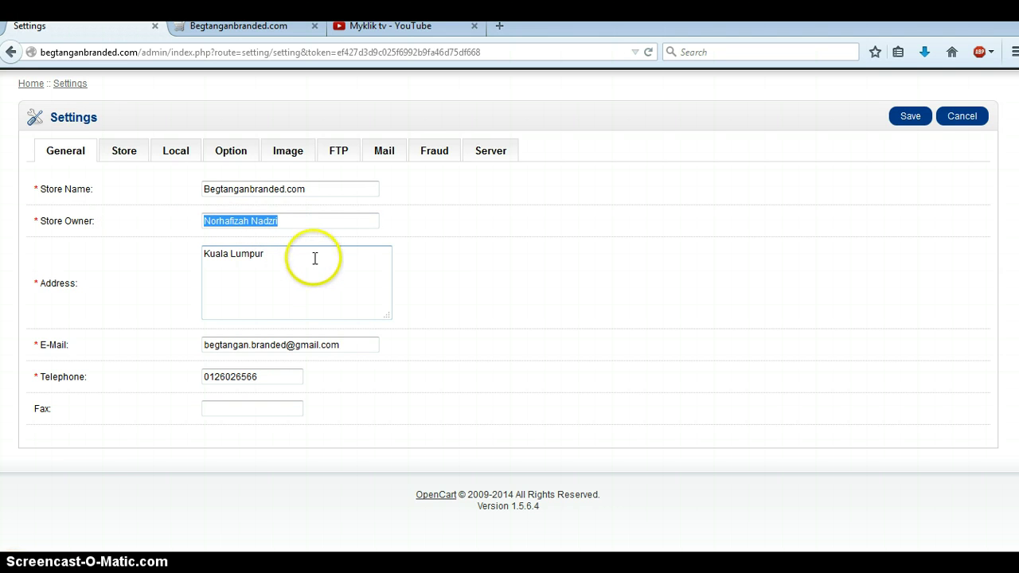
left_click_drag(313, 257, 129, 262)
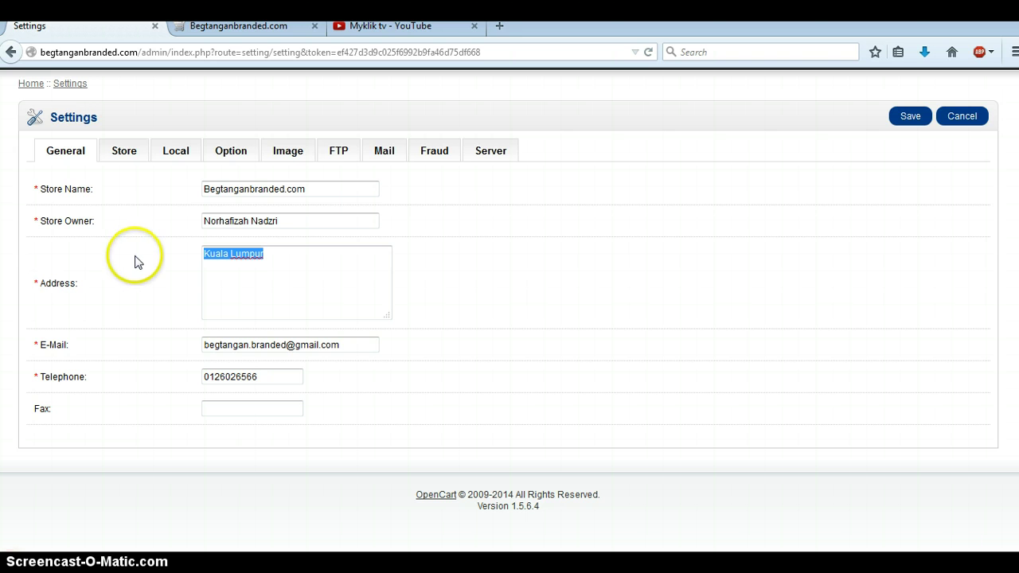
left_click_drag(370, 341, 194, 342)
left_click_drag(258, 377, 136, 377)
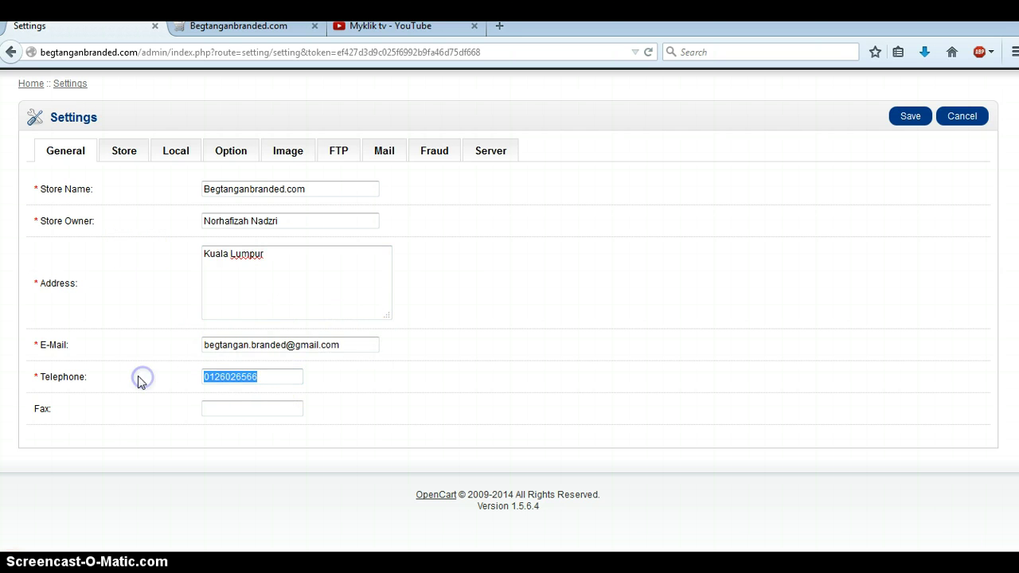
Review the store's title, meta tag description, template preview and default layout
left_click(120, 155)
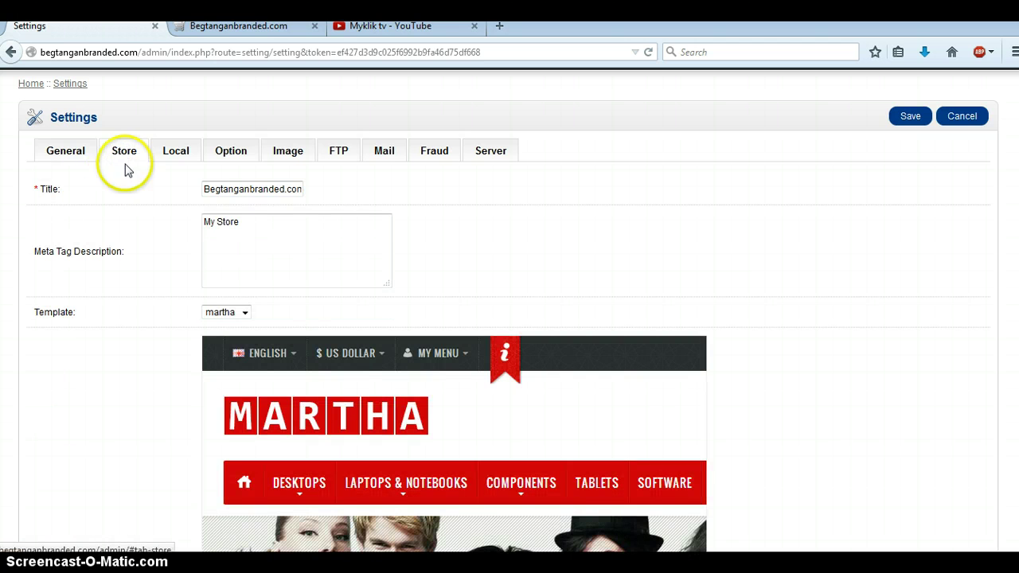
left_click_drag(211, 189, 376, 190)
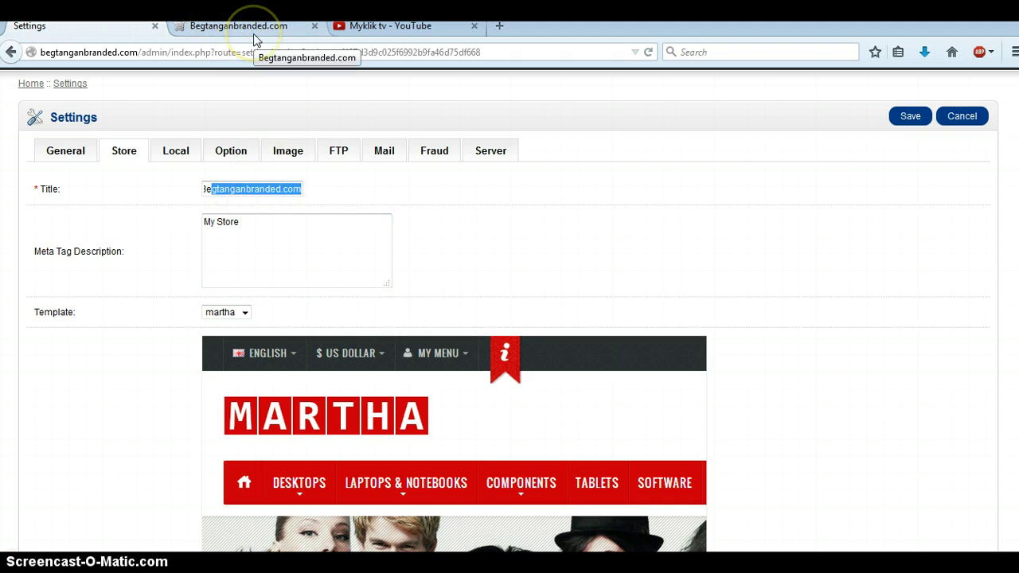
left_click(316, 229)
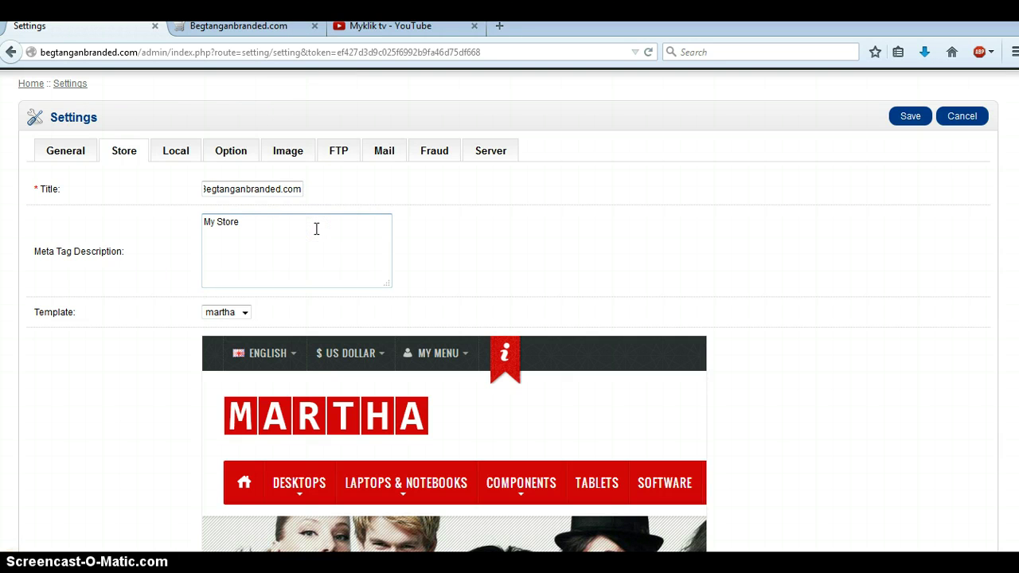
left_click_drag(316, 227, 146, 223)
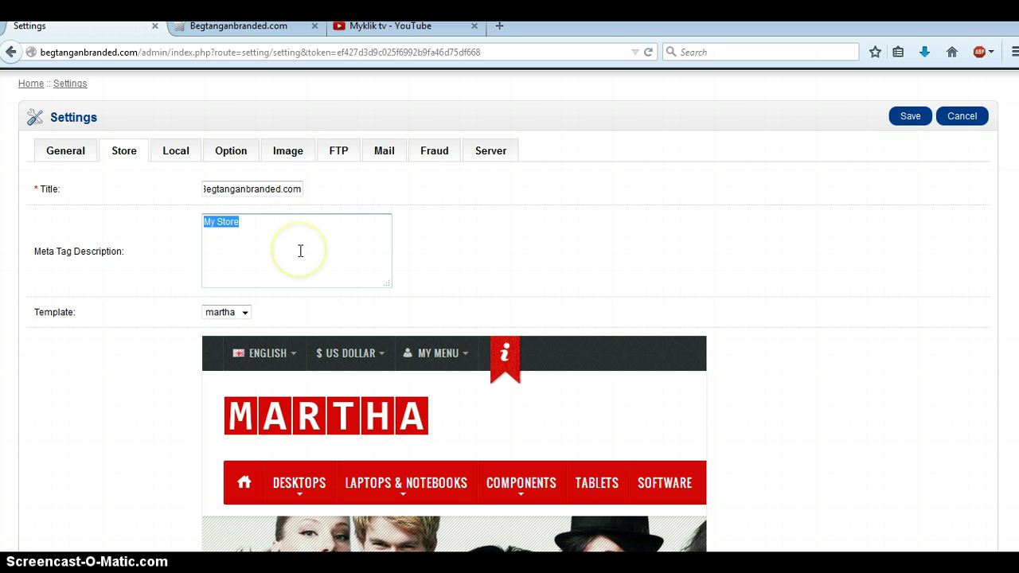
scroll(305, 242, "down", 5)
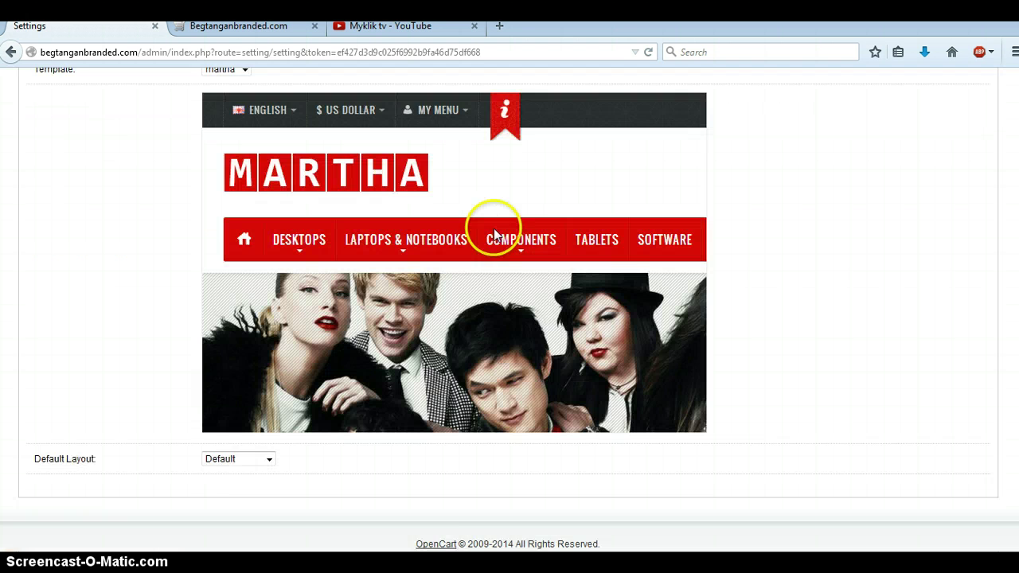
scroll(617, 306, "up", 5)
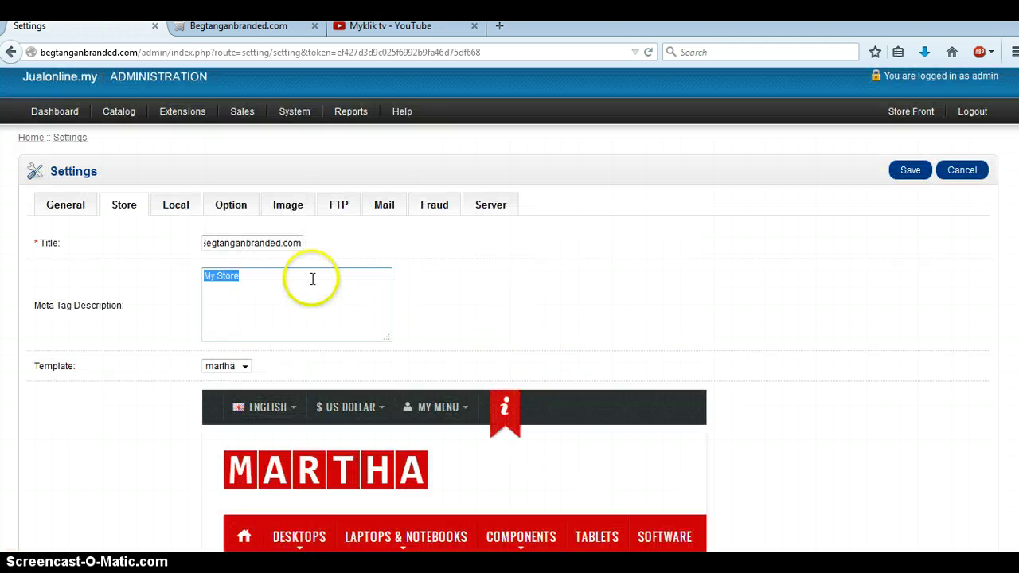
Check the store's local settings, including the country, region, language, currency and measurement classes
left_click(177, 205)
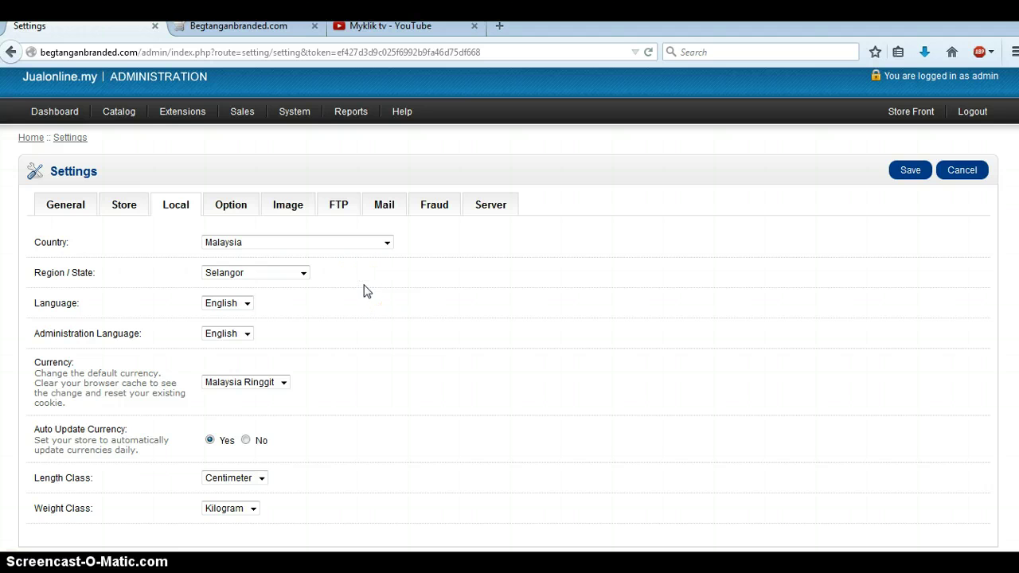
left_click(248, 245)
left_click(248, 245)
left_click(264, 246)
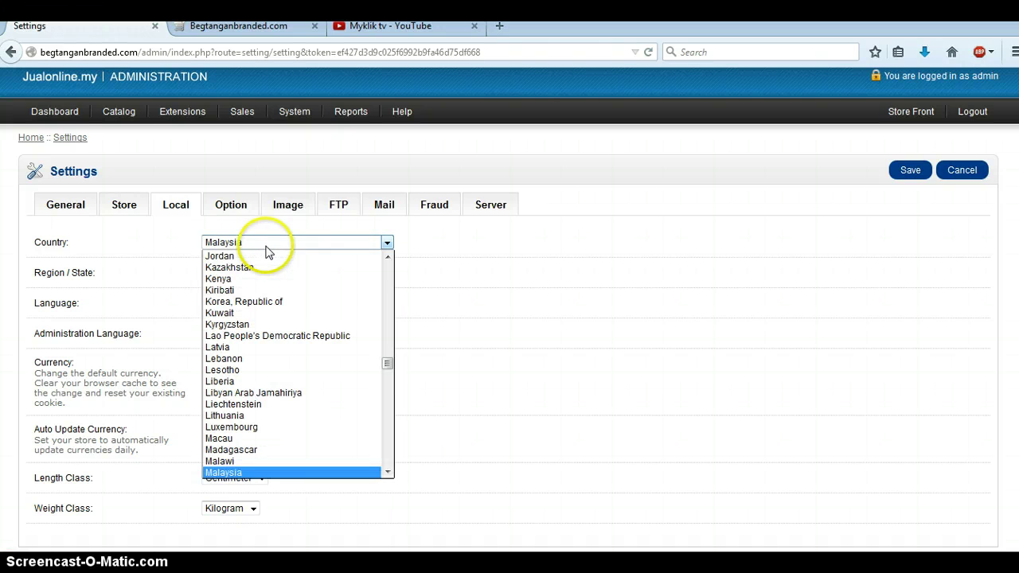
left_click(268, 247)
left_click(243, 275)
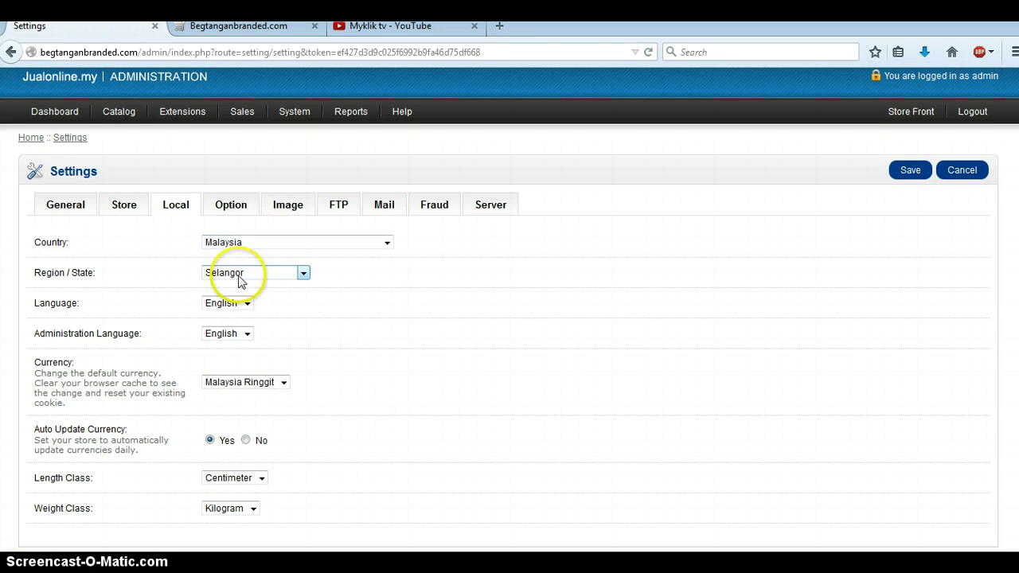
left_click(238, 270)
scroll(557, 294, "down", 2)
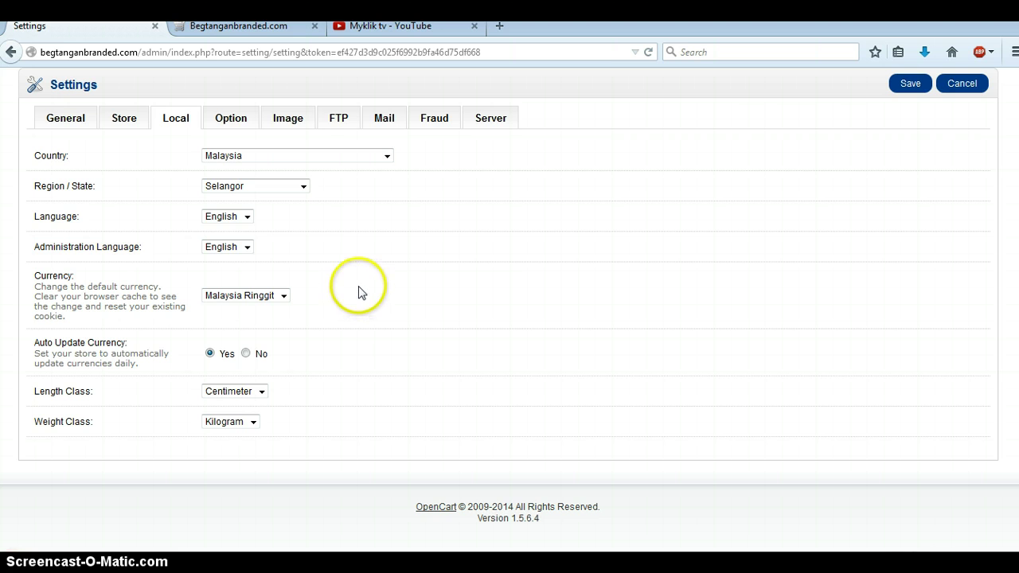
Look through the store's option settings from Items down to the Affiliates and Returns sections
left_click(231, 121)
scroll(269, 160, "down", 10)
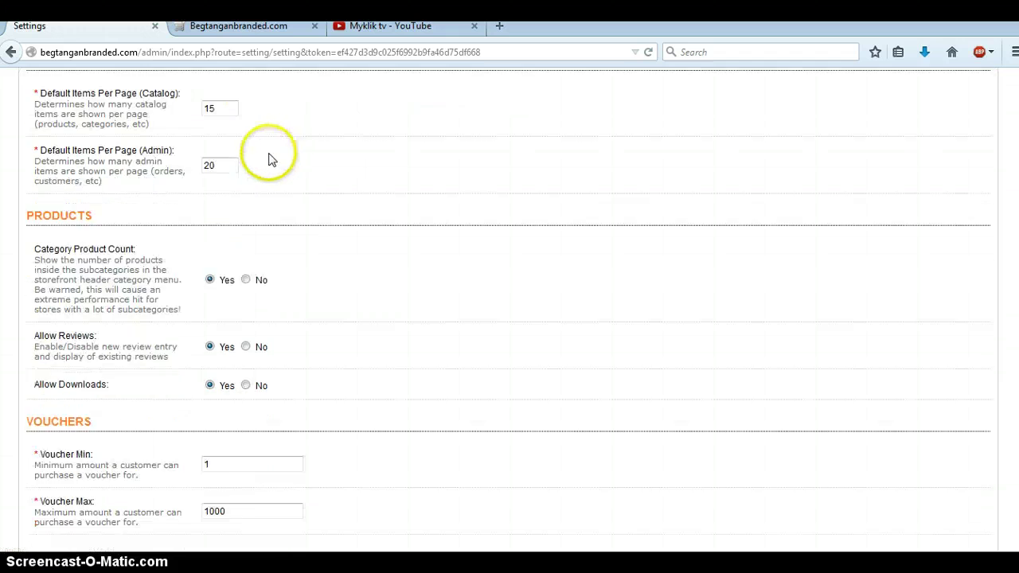
scroll(271, 160, "down", 10)
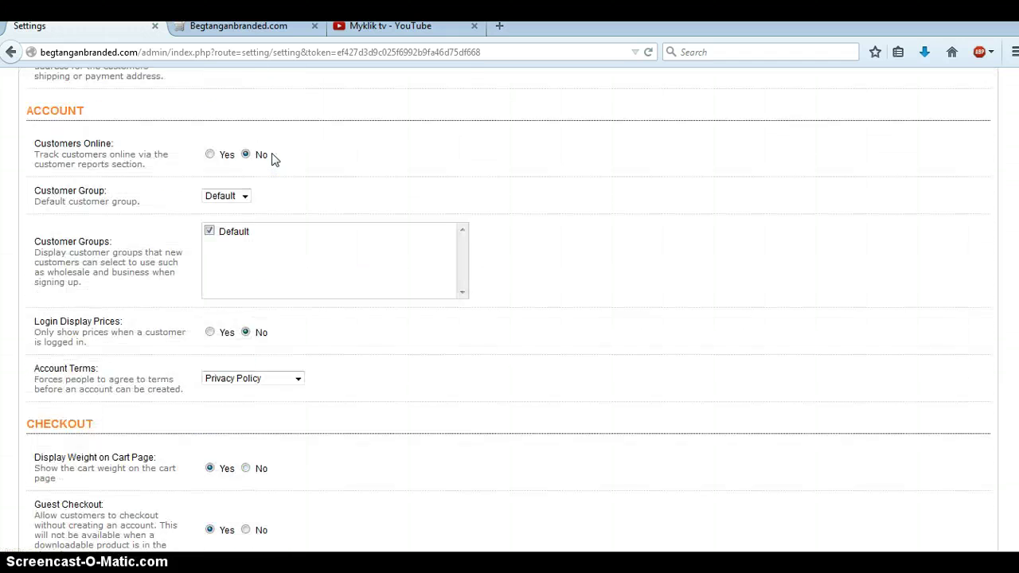
scroll(271, 159, "down", 5)
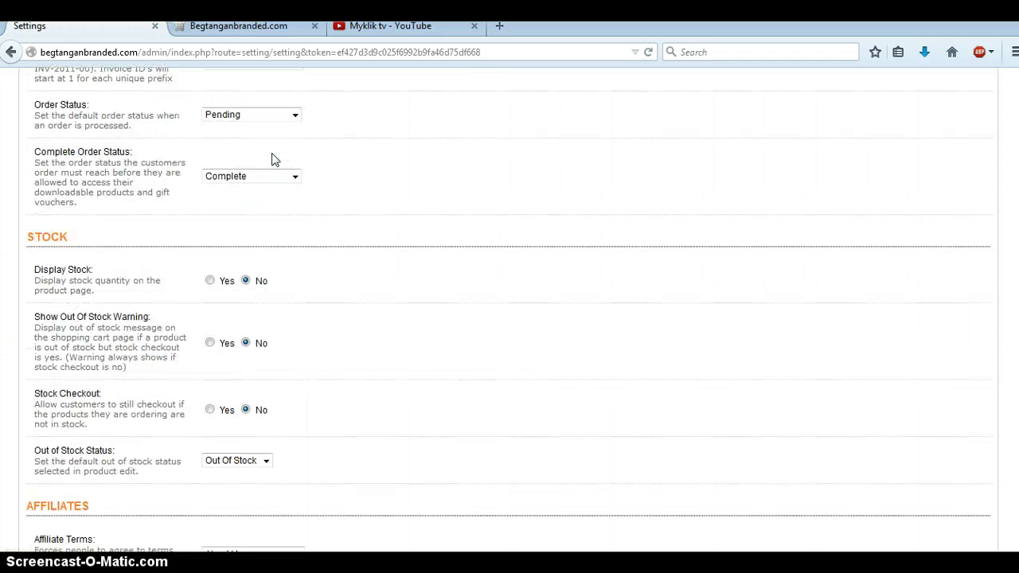
scroll(271, 159, "down", 6)
left_click(195, 187)
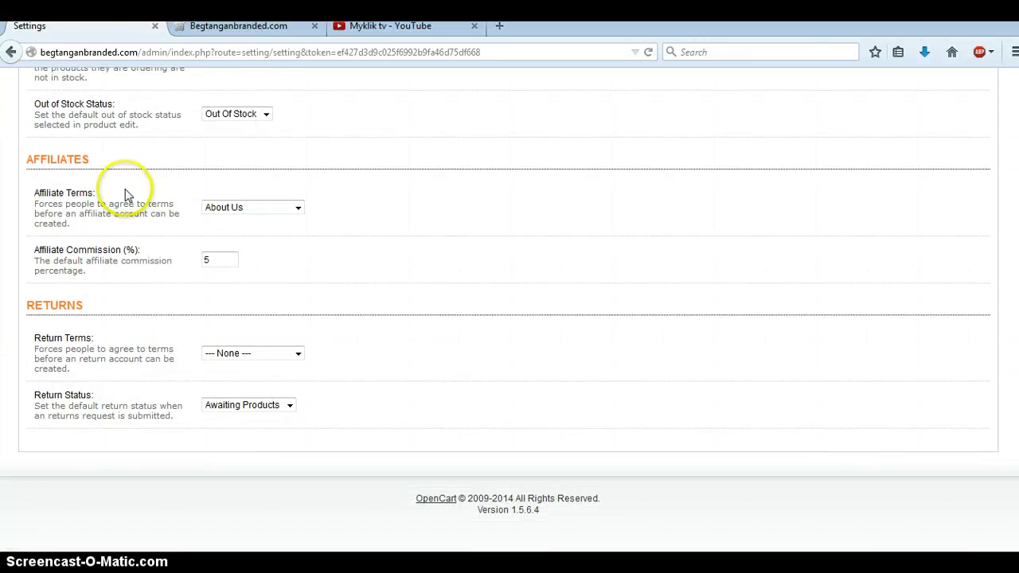
left_click_drag(28, 159, 125, 160)
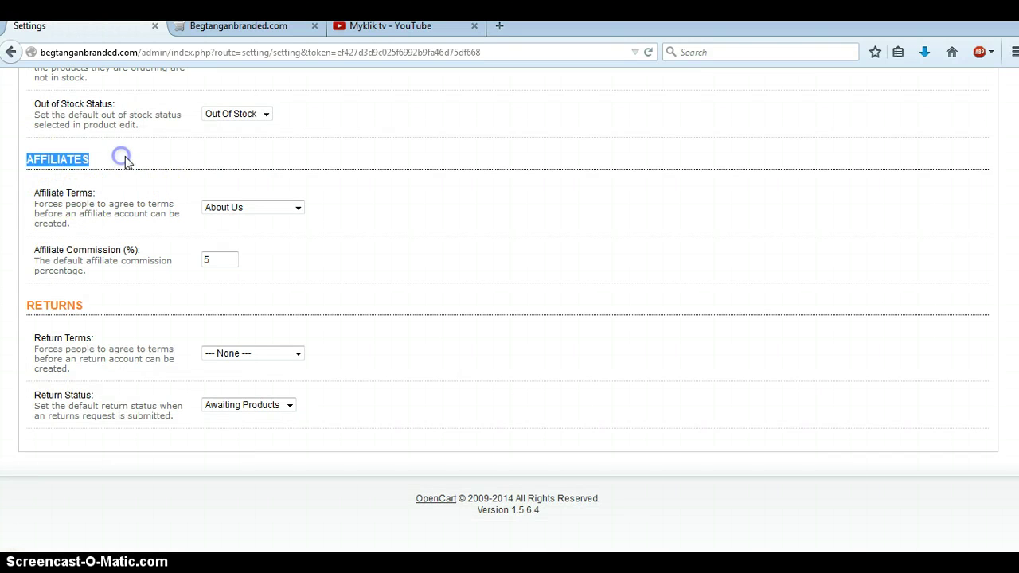
left_click(131, 161)
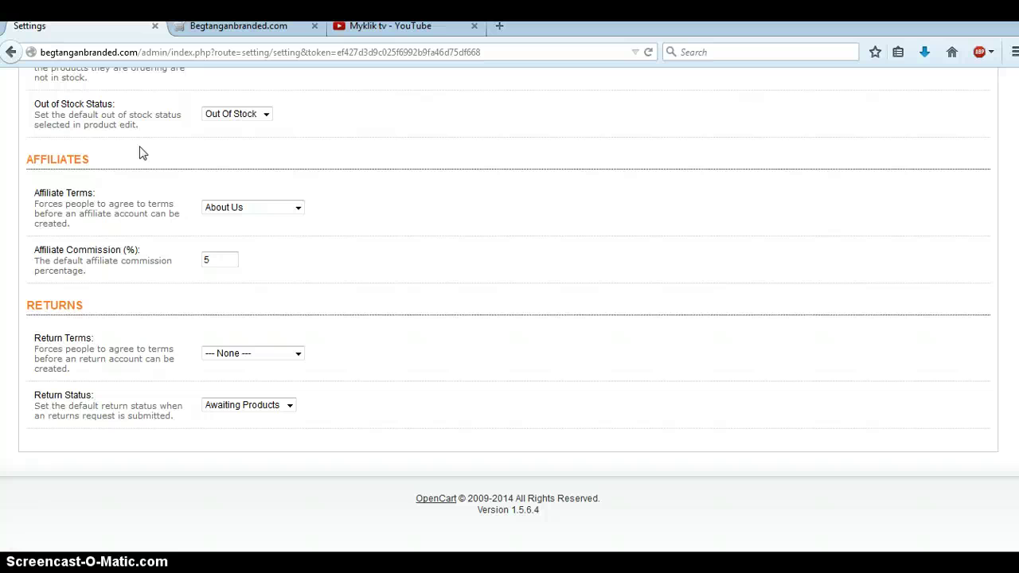
Examine the default affiliate commission percentage in the Affiliates section
left_click(145, 146)
left_click_drag(234, 259, 181, 260)
left_click(215, 259)
left_click(230, 259)
left_click(223, 257)
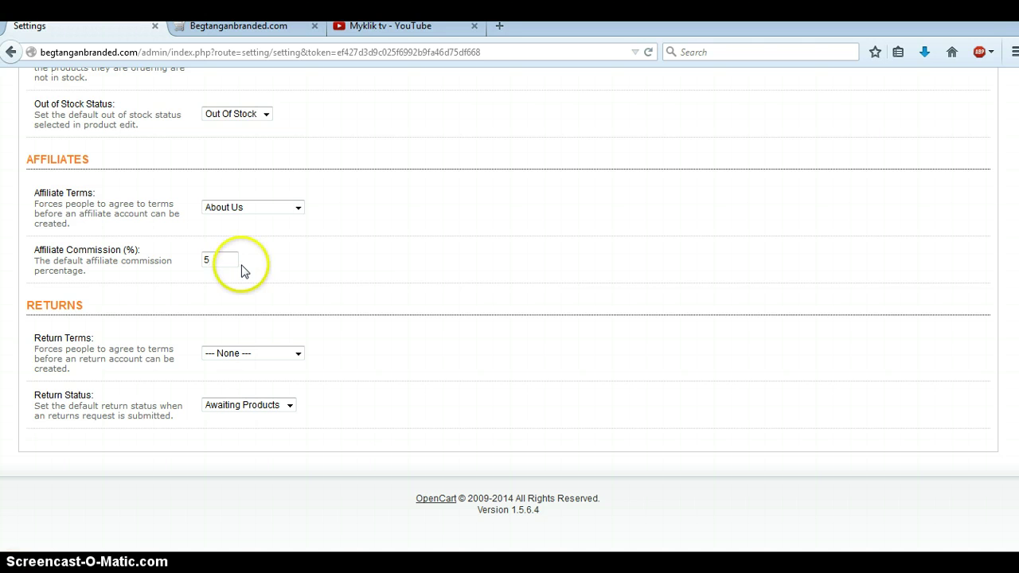
left_click(213, 260)
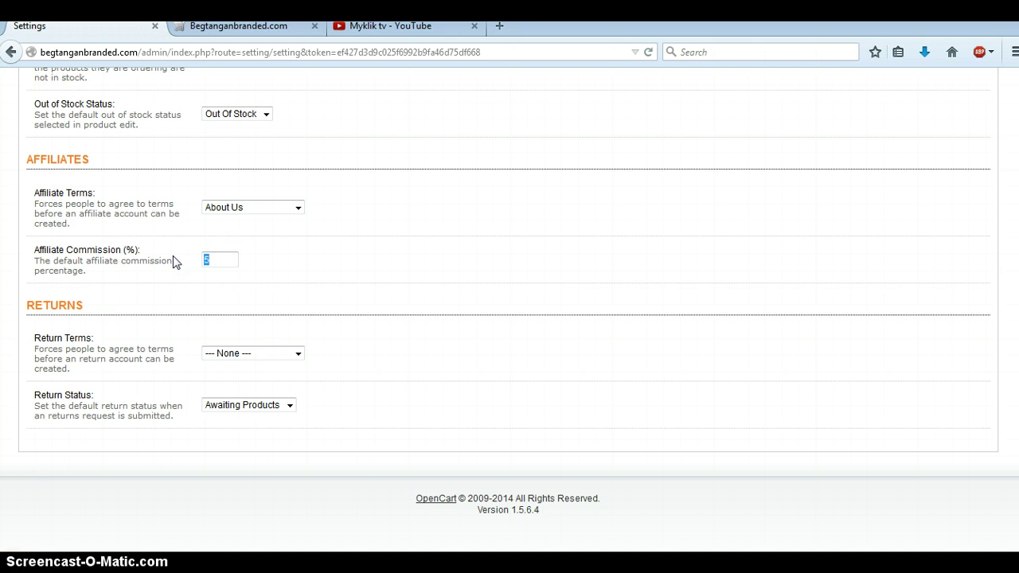
left_click(183, 256)
left_click(166, 262)
Look back through the option settings up to the Items section, and open the image settings with the store logo and icon
scroll(431, 284, "up", 15)
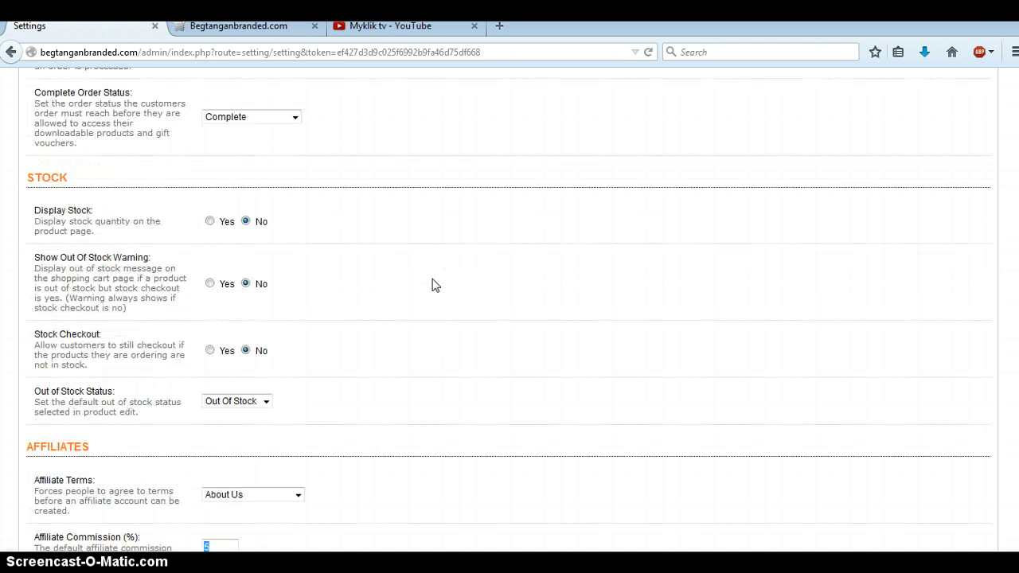
scroll(432, 284, "up", 5)
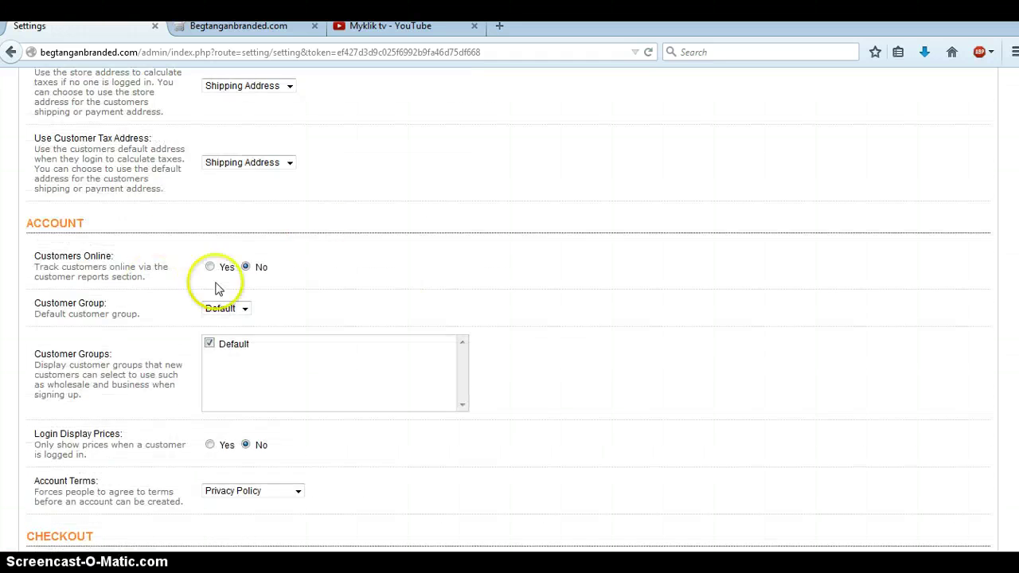
scroll(164, 228, "up", 9)
scroll(127, 219, "up", 6)
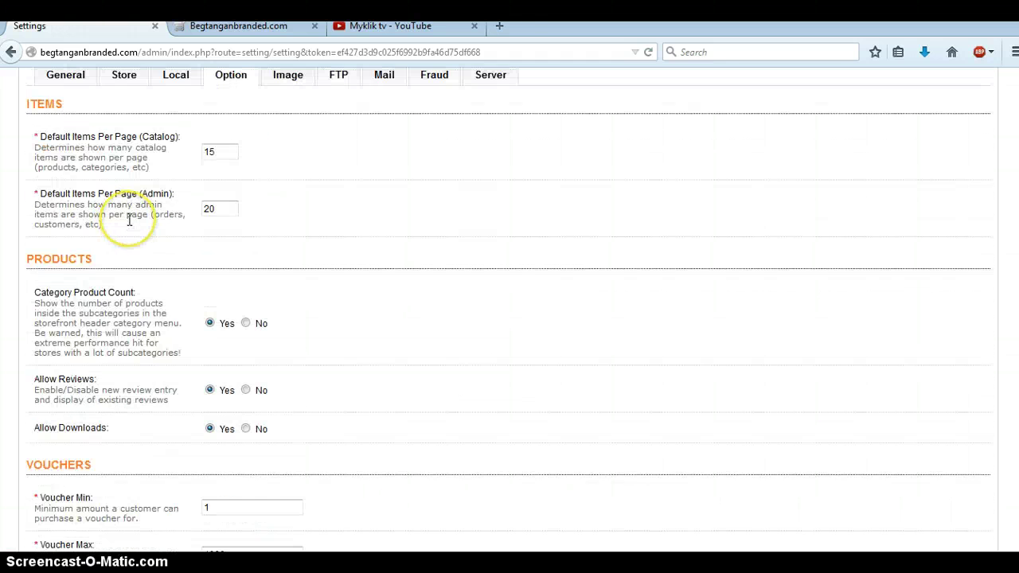
scroll(128, 219, "up", 3)
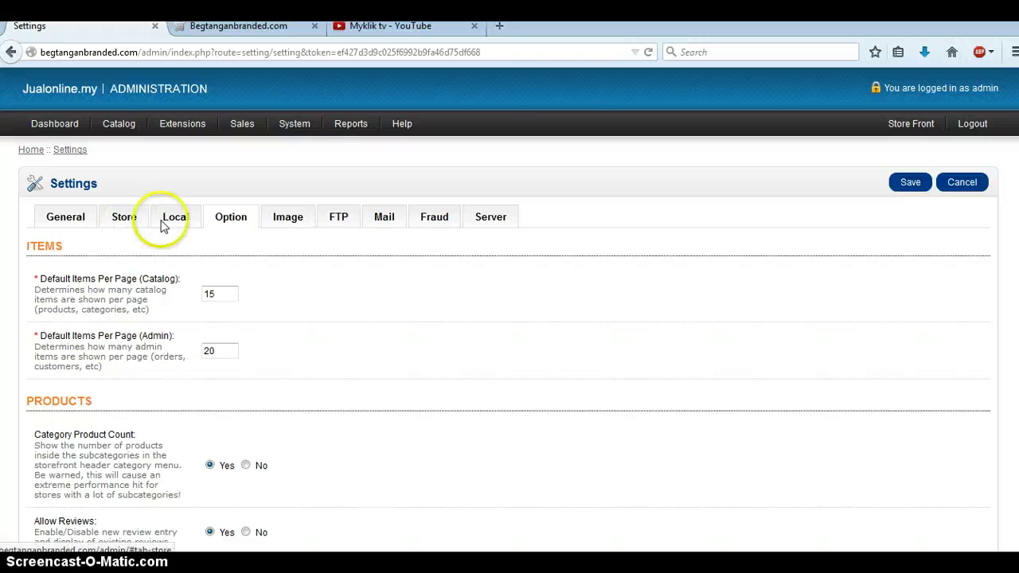
left_click(296, 226)
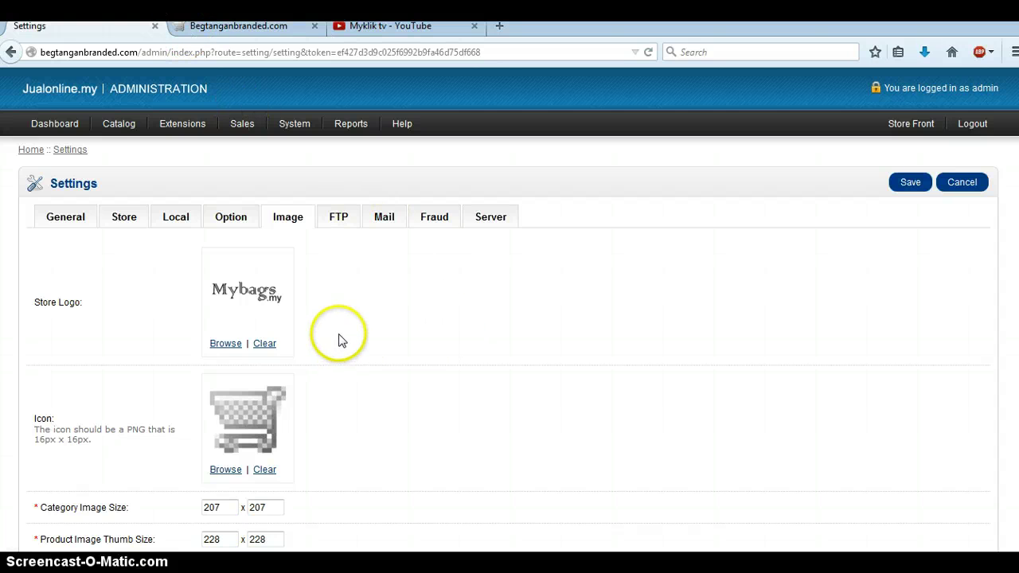
Look through the store logo's image library and its upload option, leaving the current logo in place
left_click(235, 343)
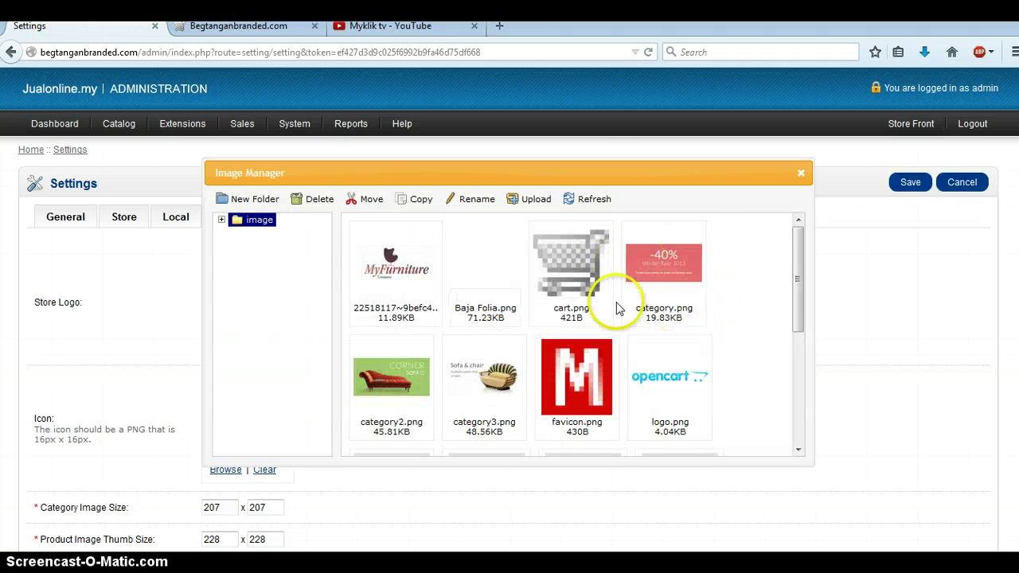
scroll(741, 322, "down", 2)
scroll(740, 325, "down", 2)
scroll(740, 325, "up", 3)
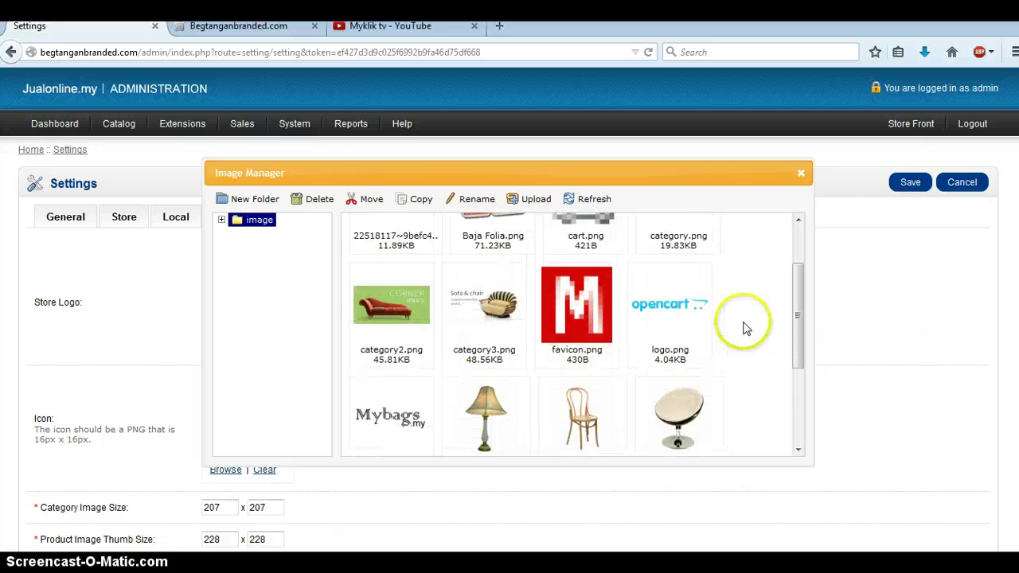
scroll(554, 378, "down", 3)
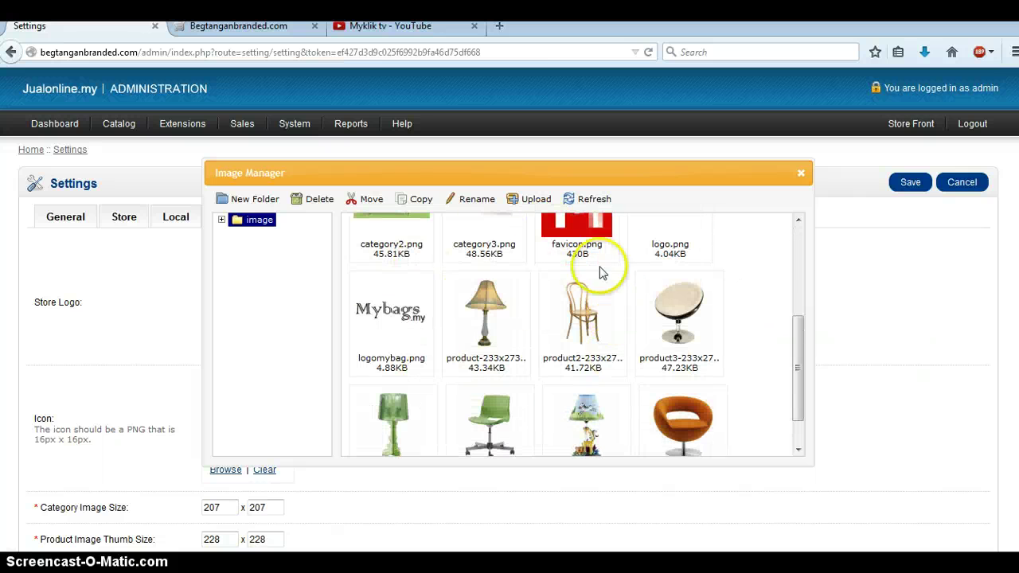
left_click(530, 199)
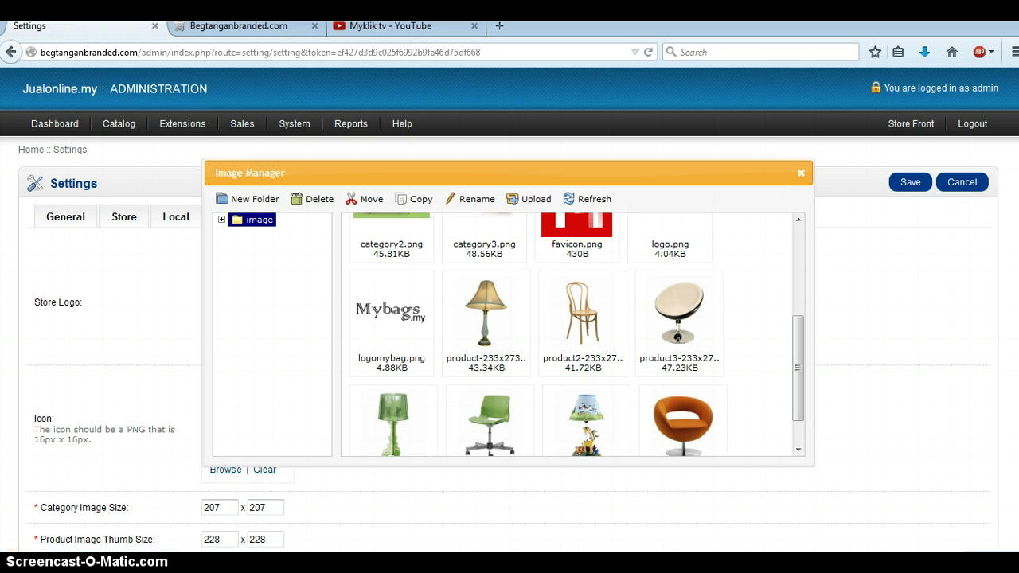
left_click(801, 173)
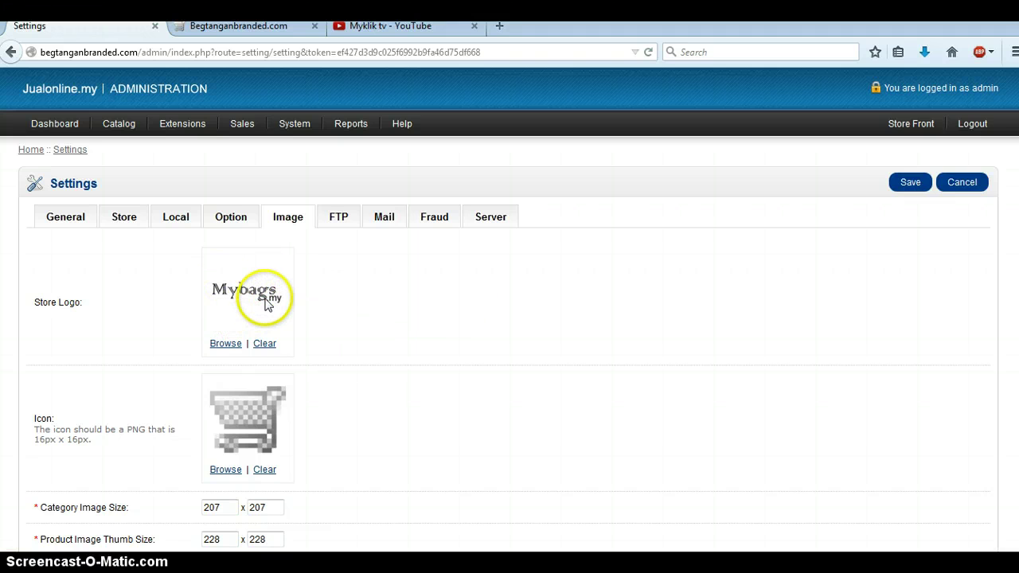
View the store's FTP, mail, fraud and server settings one after another
left_click(342, 224)
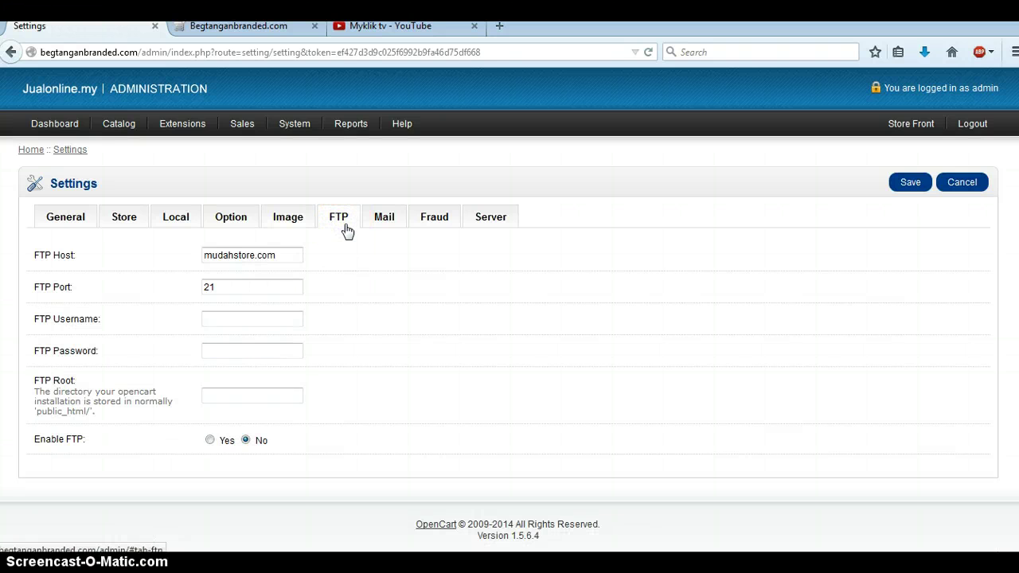
left_click(402, 224)
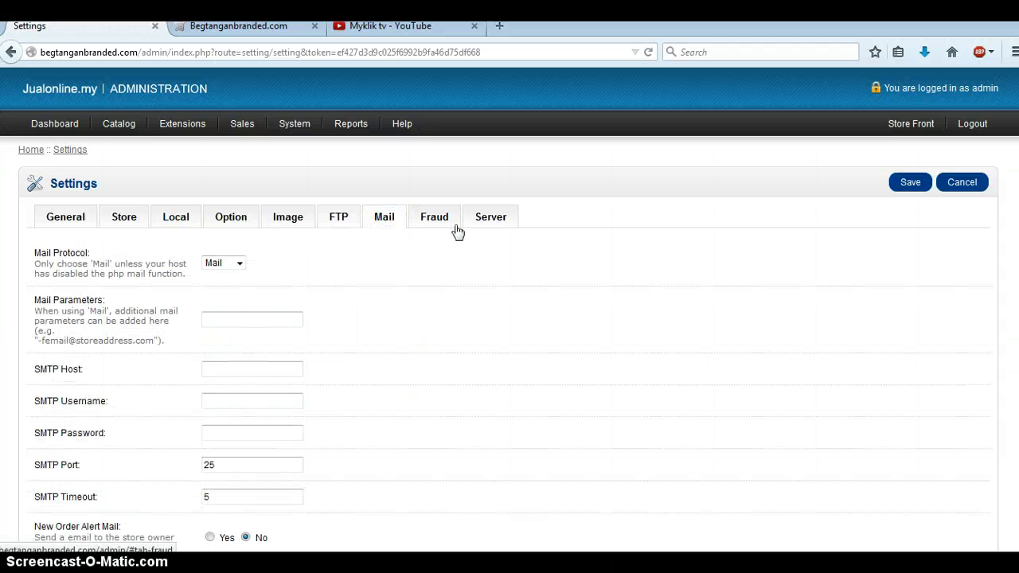
left_click(444, 227)
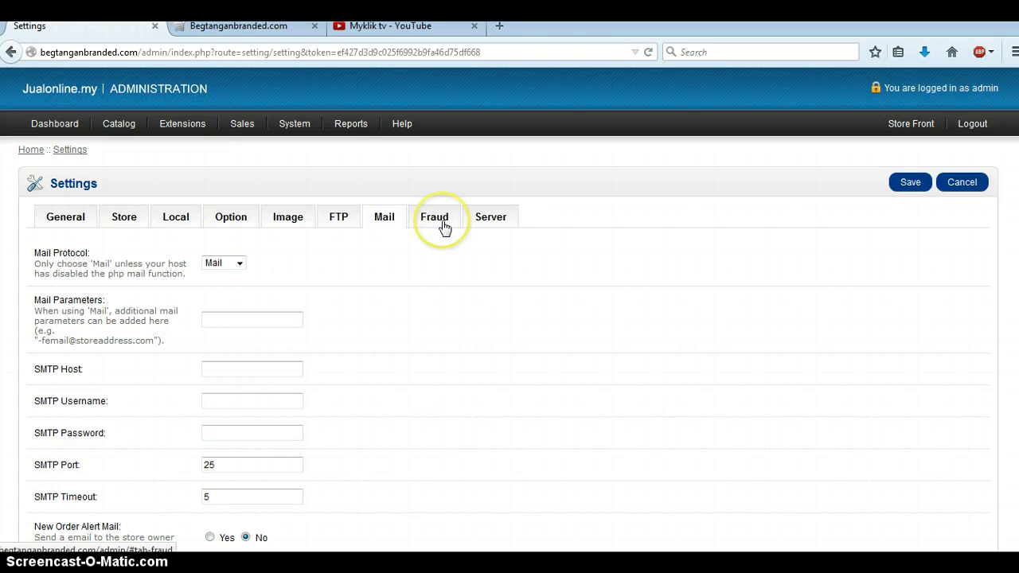
left_click(444, 224)
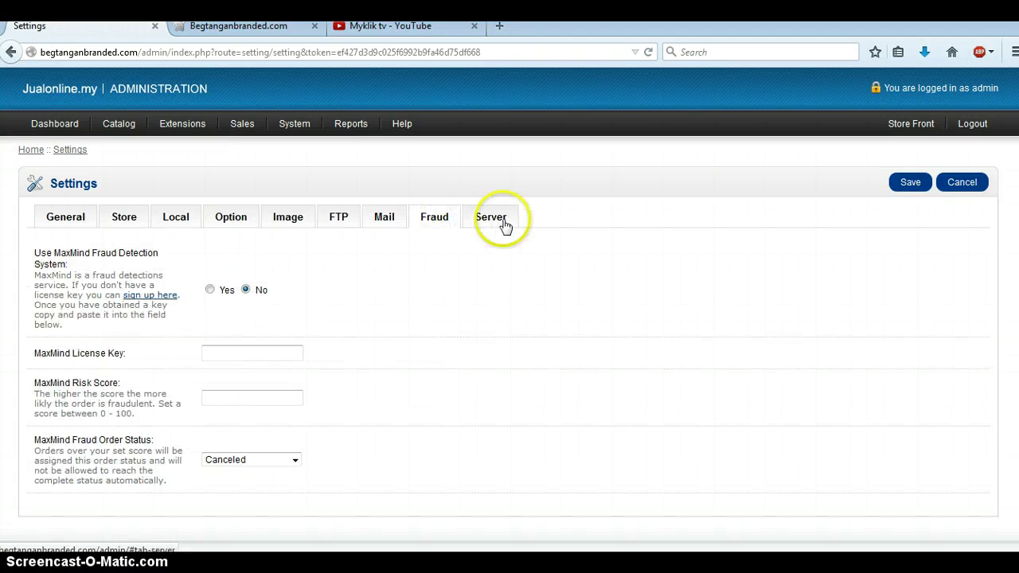
left_click(499, 222)
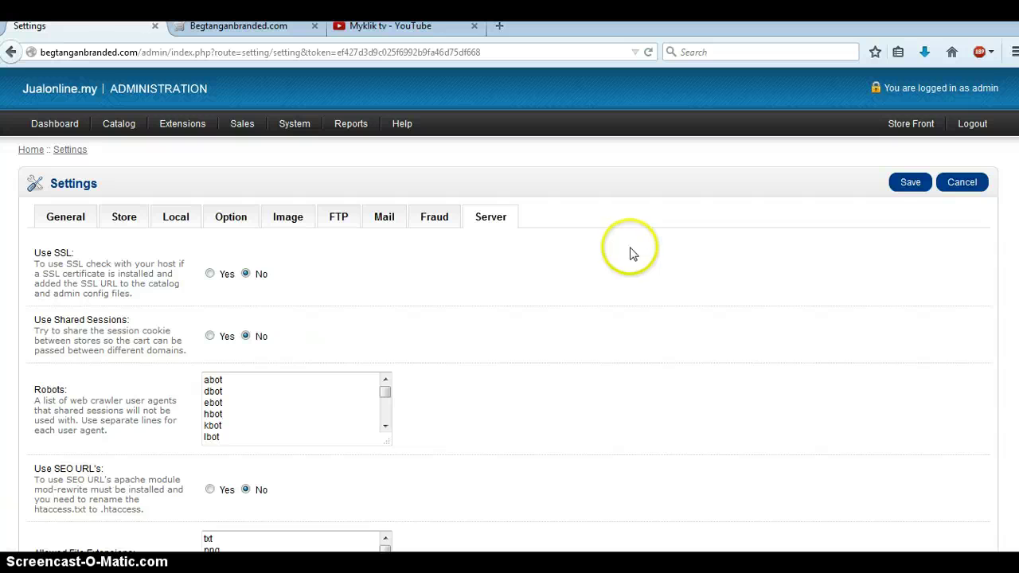
Review the general, store, local and image settings once more and try to save them
left_click(78, 221)
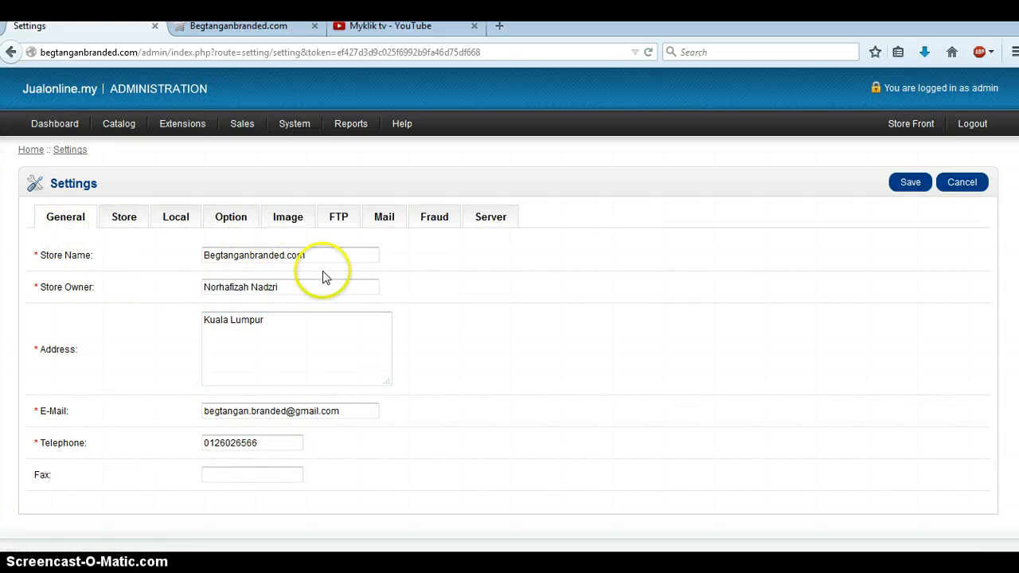
left_click(130, 223)
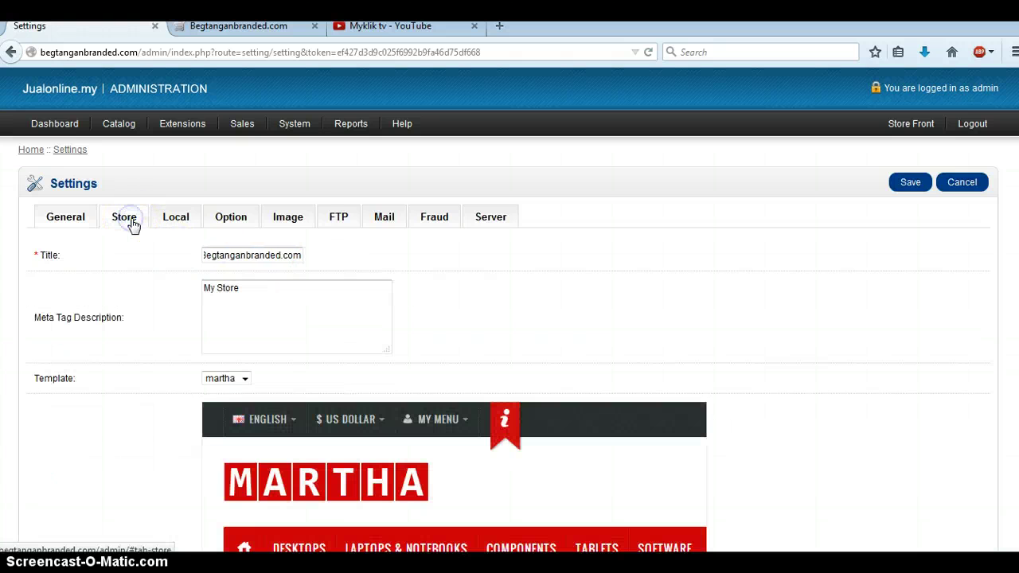
left_click(181, 224)
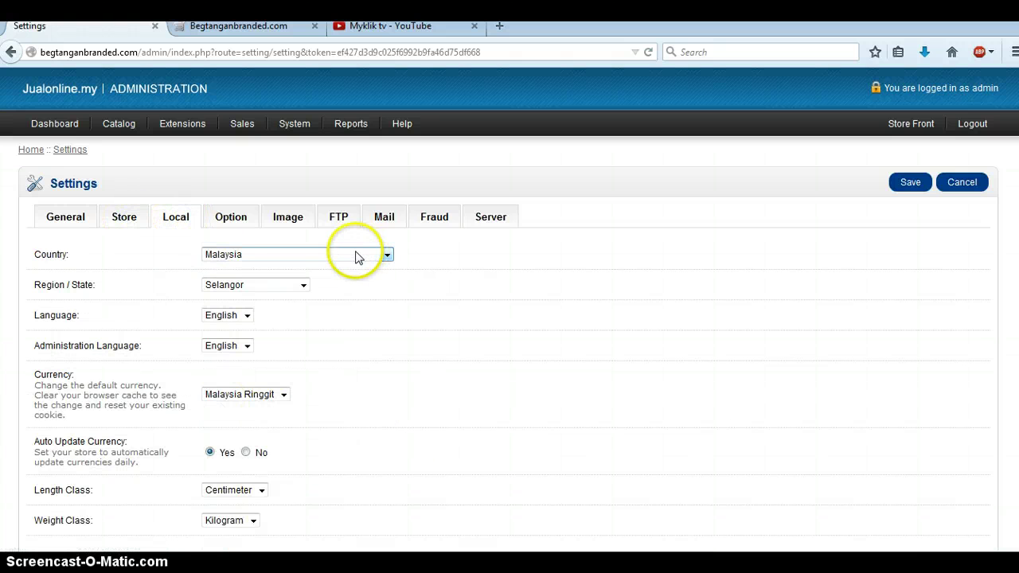
left_click(285, 225)
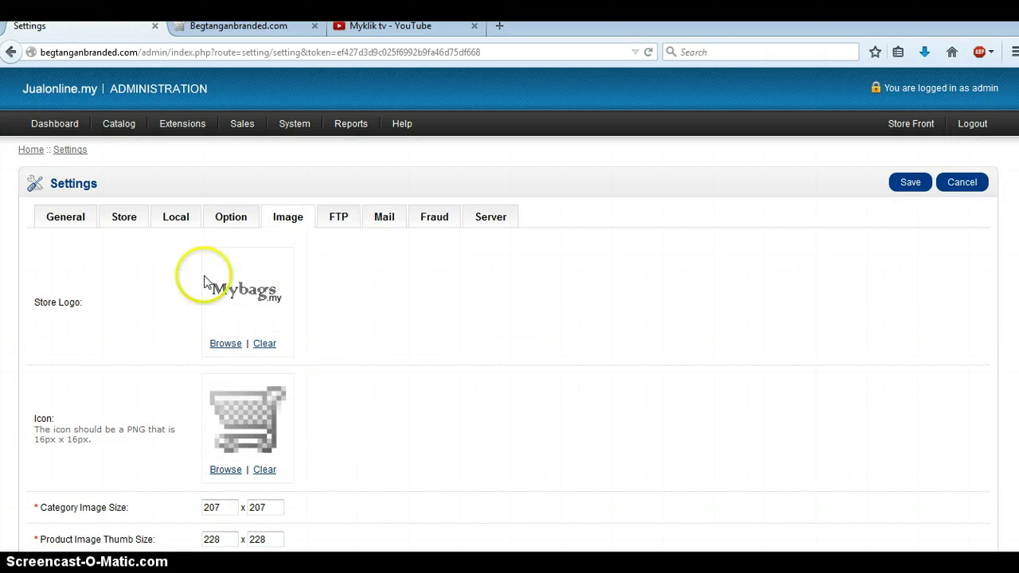
left_click(911, 184)
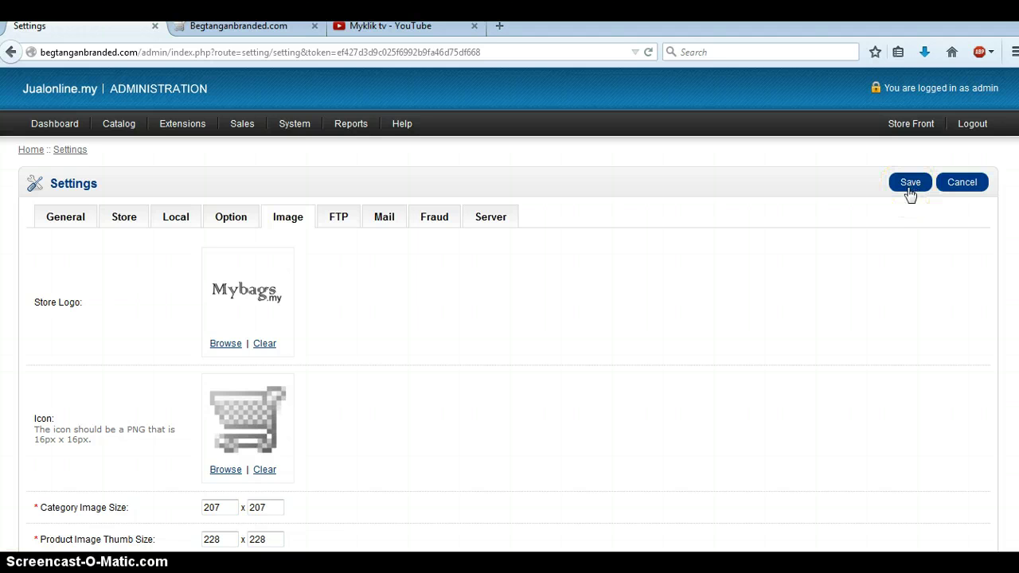
Revisit the general and store settings, ending on the image settings with the store logo
left_click(70, 218)
left_click(124, 218)
left_click(290, 220)
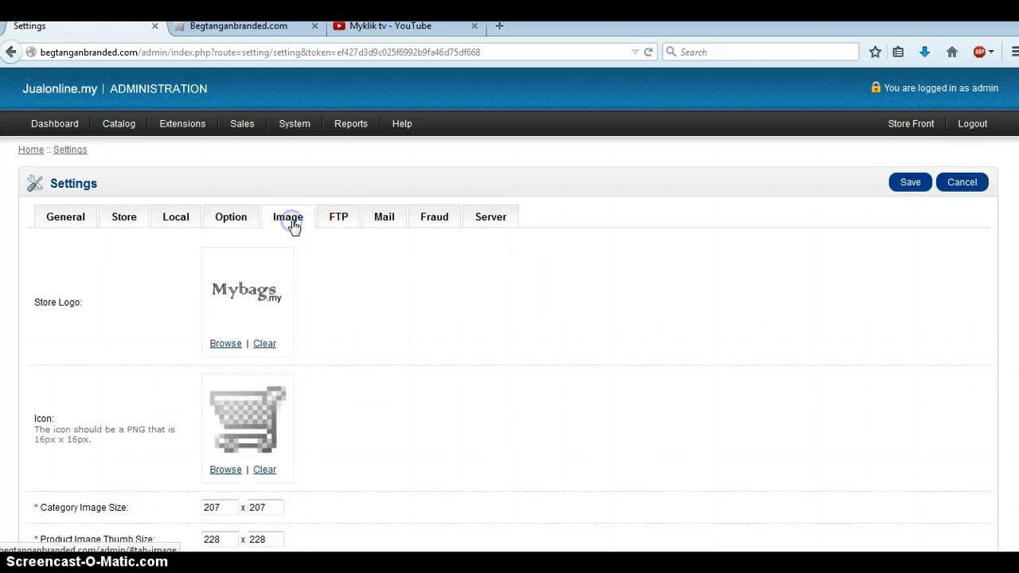